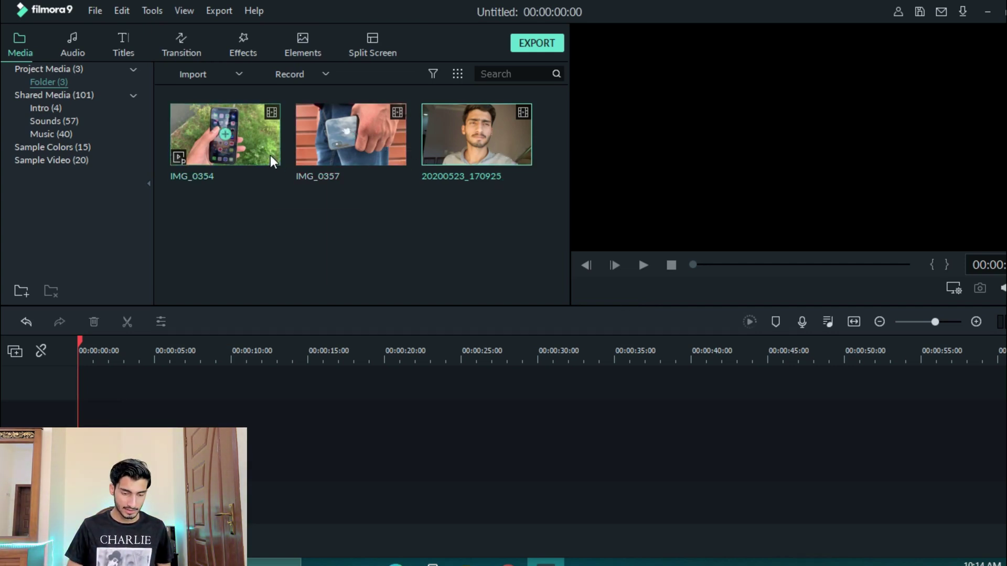
Place IMG_0357 on the timeline and match the project settings to it.
drag(396, 139, 82, 414)
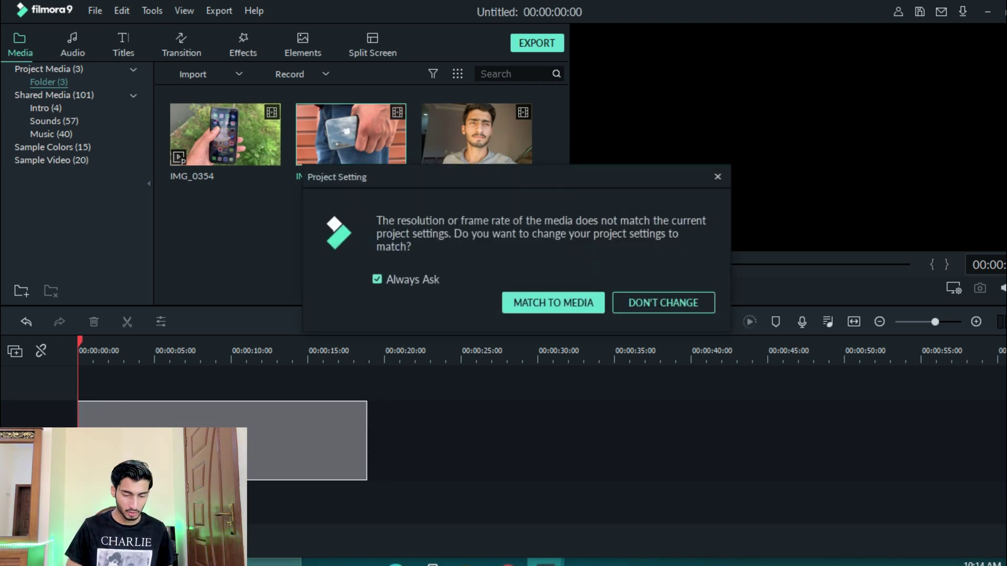
click(572, 299)
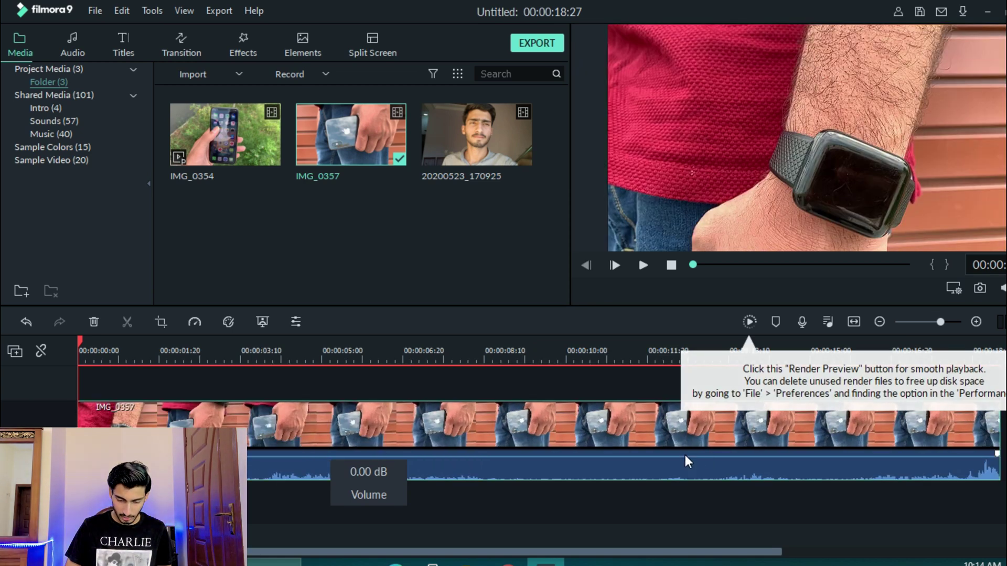
Silence the clip by lowering its audio volume to -∞ dB.
click(706, 337)
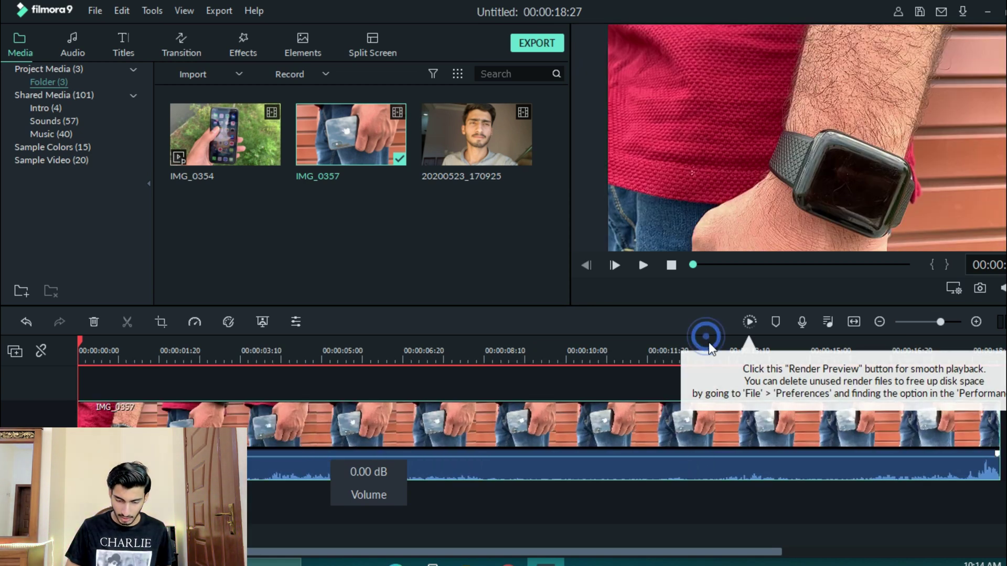
click(719, 455)
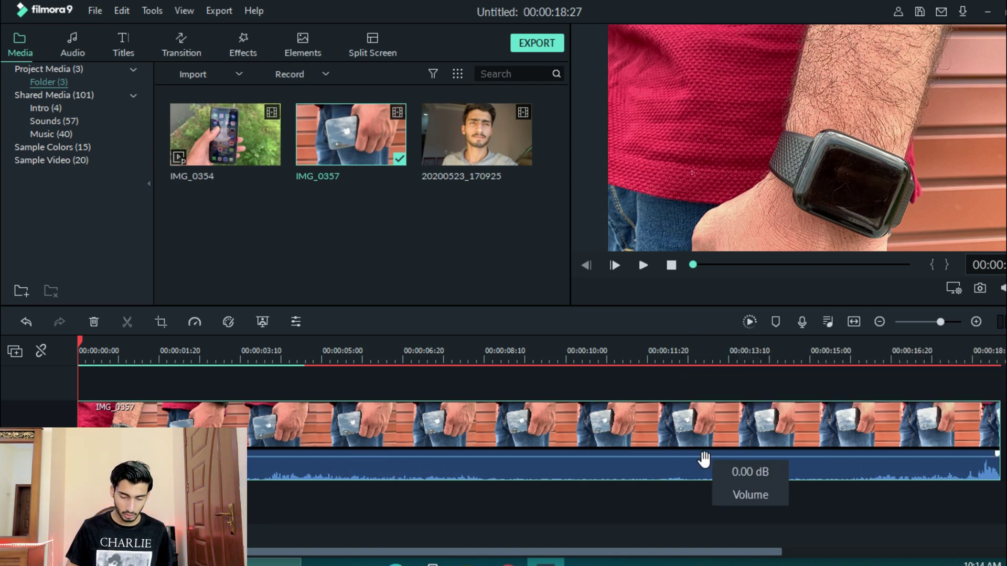
drag(704, 457, 694, 564)
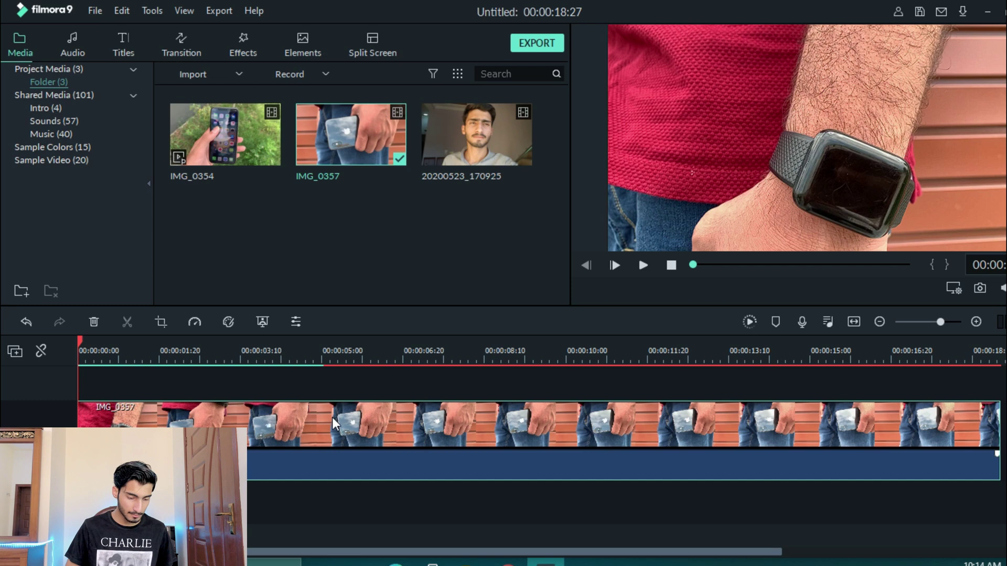
click(168, 350)
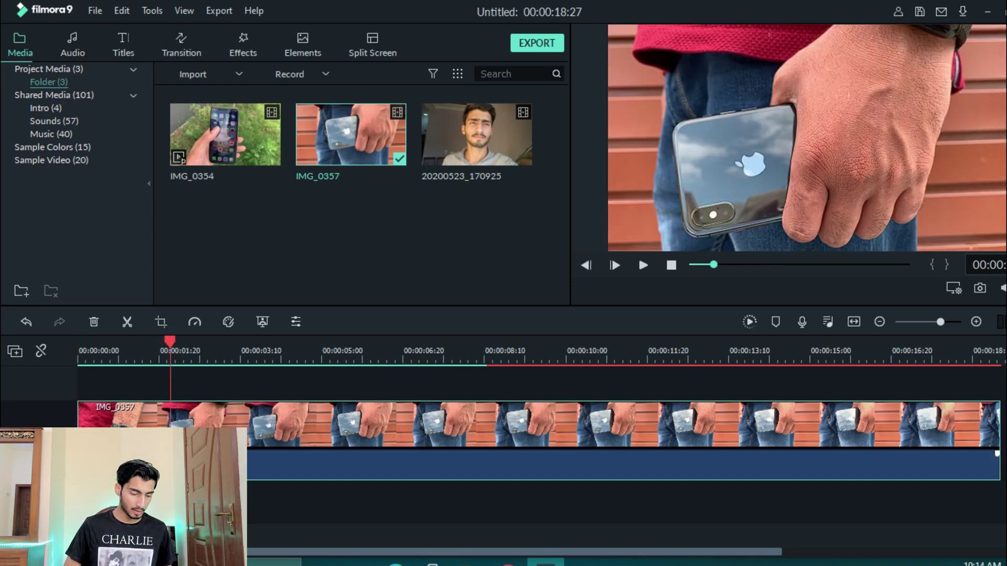
Open Color Correction for the IMG_0357 timeline clip from its right-click menu.
right_click(189, 420)
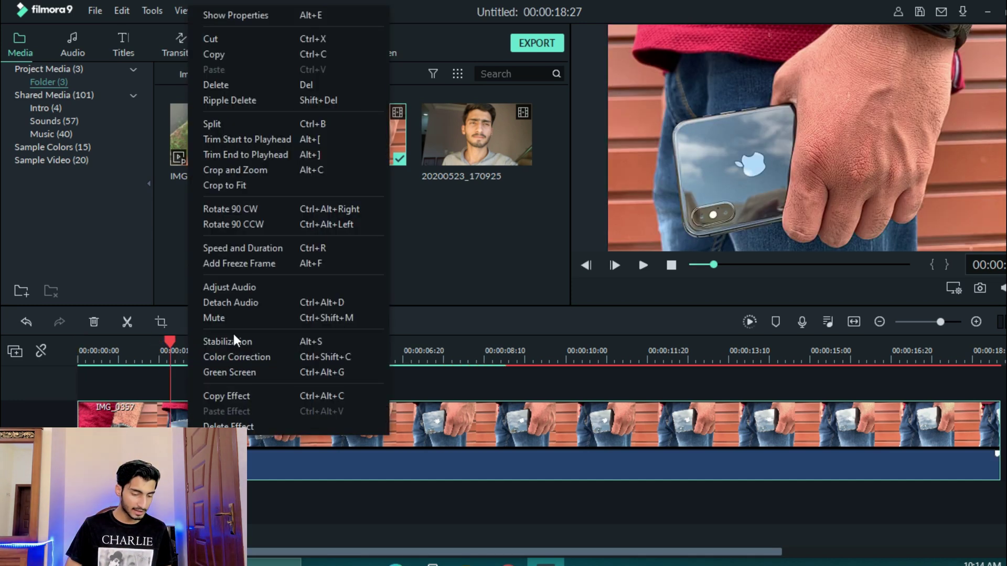
click(263, 356)
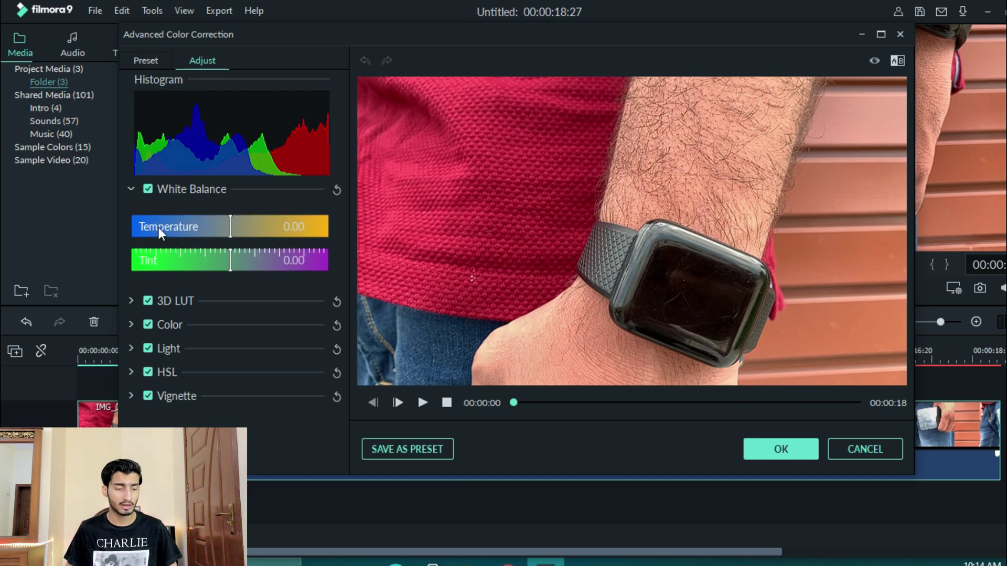
Browse the colour presets, apply Boost Color, and play the graded preview.
click(156, 63)
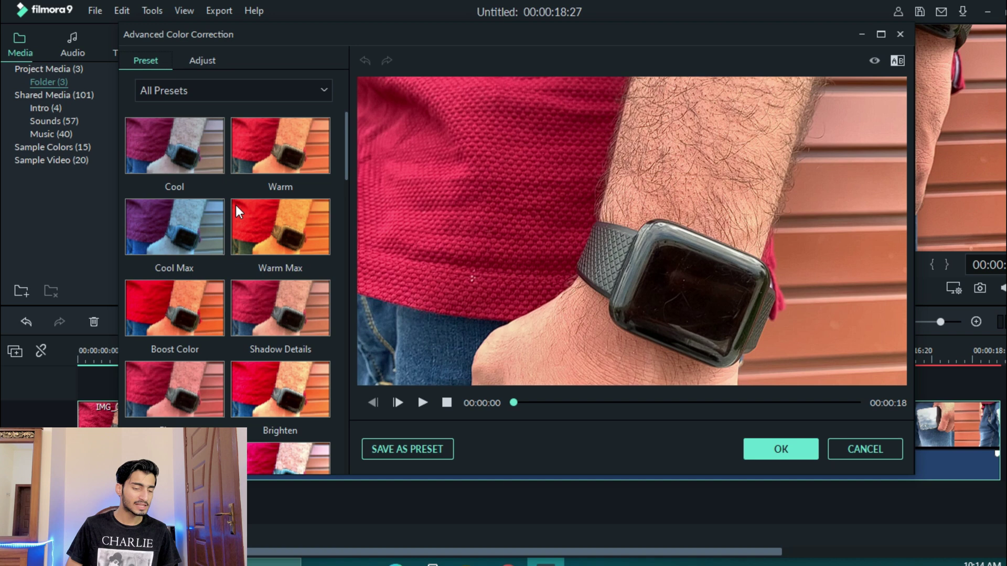
scroll(235, 204, down, 5)
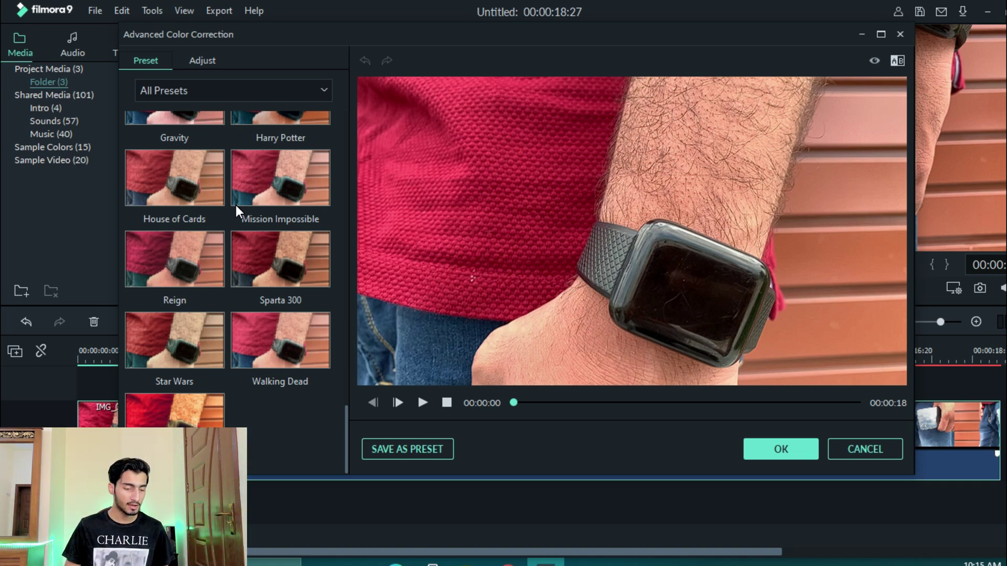
scroll(255, 210, down, 10)
scroll(255, 210, up, 10)
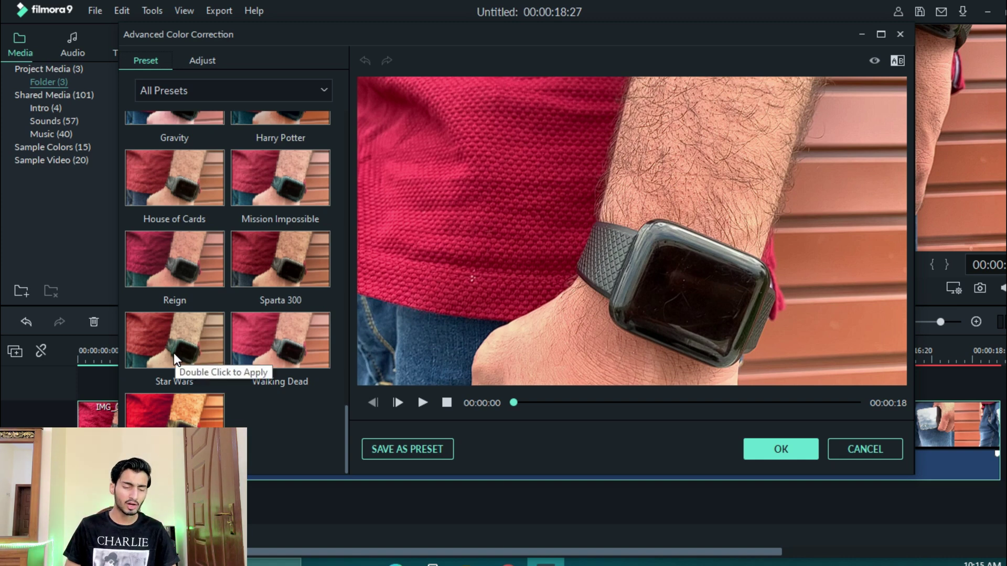
scroll(174, 354, down, 3)
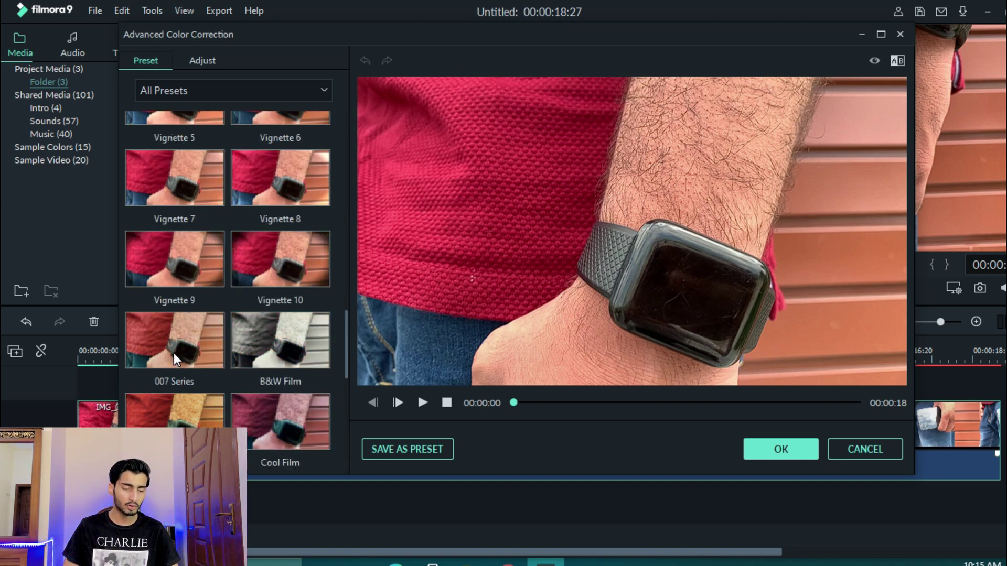
scroll(174, 353, up, 10)
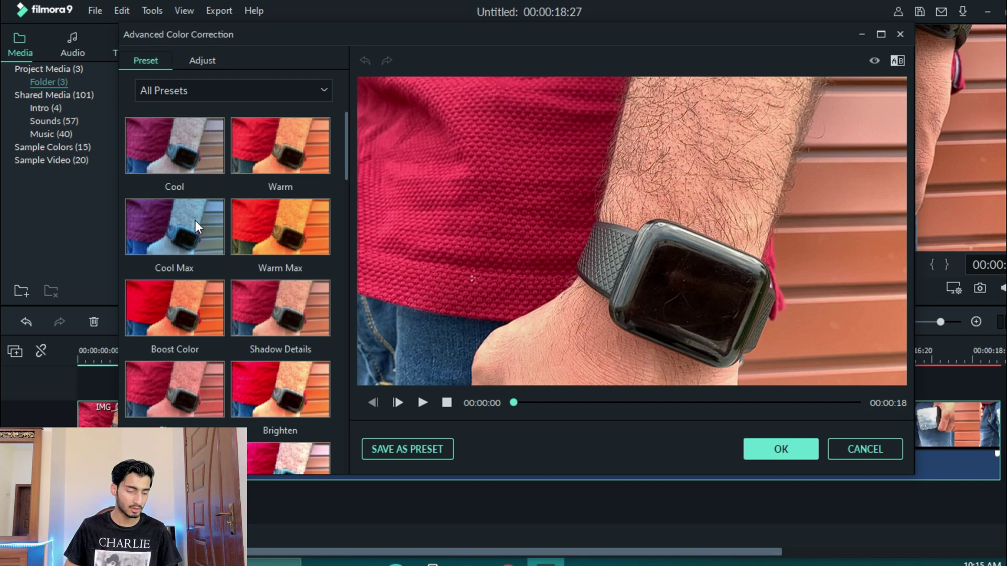
click(179, 304)
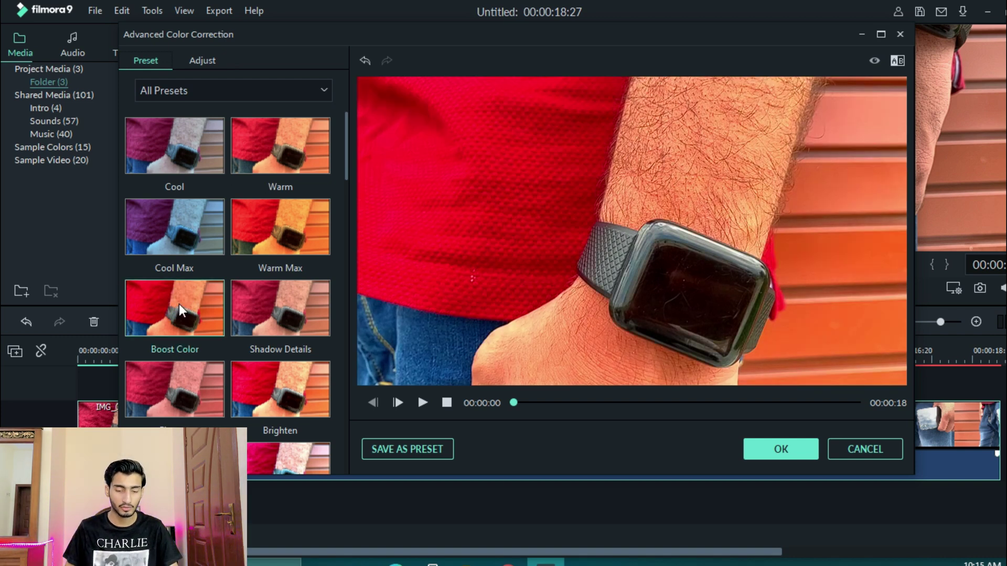
key(space)
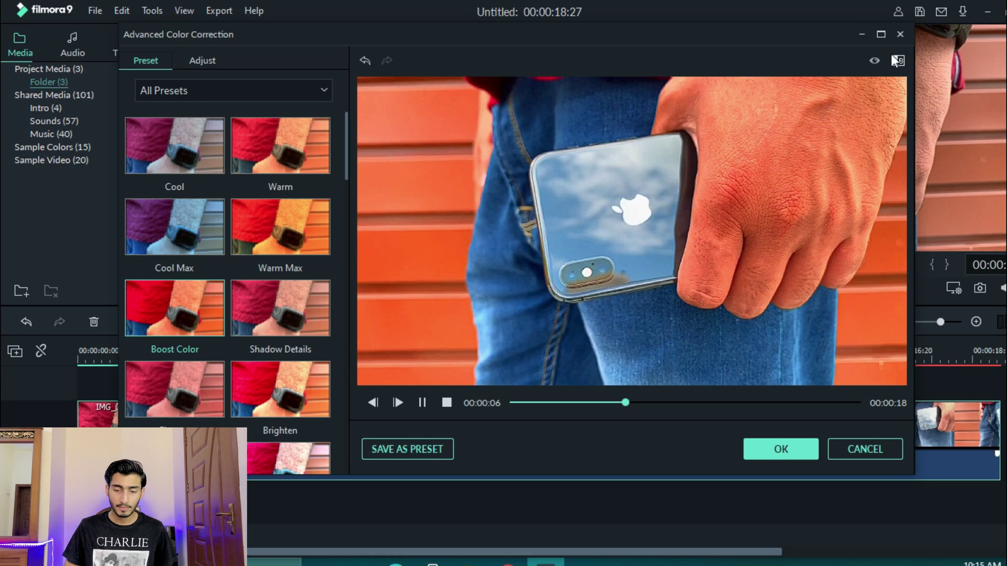
Show before and after side by side and apply the Custom Boost Color 50% Vibrance preset.
click(896, 62)
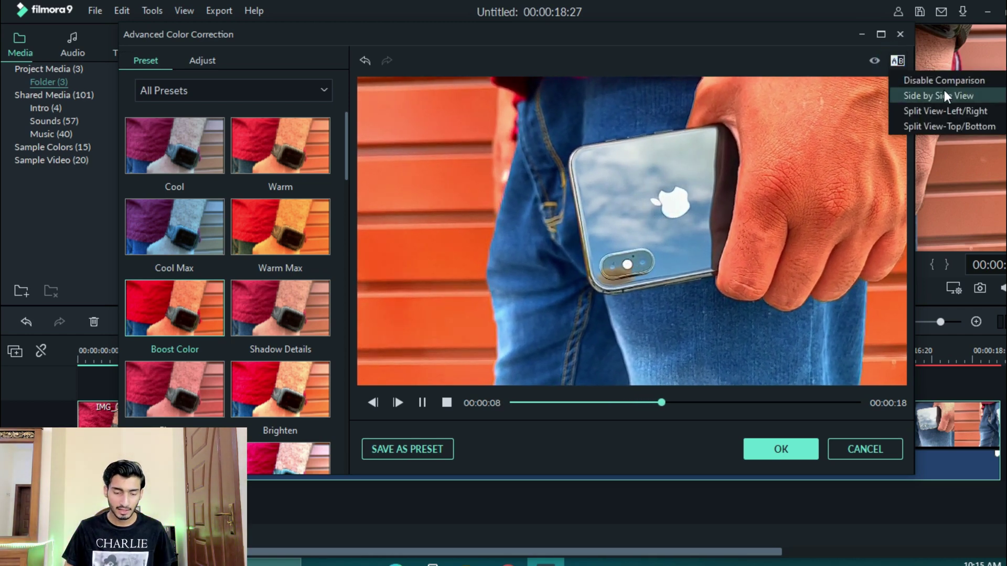
click(931, 109)
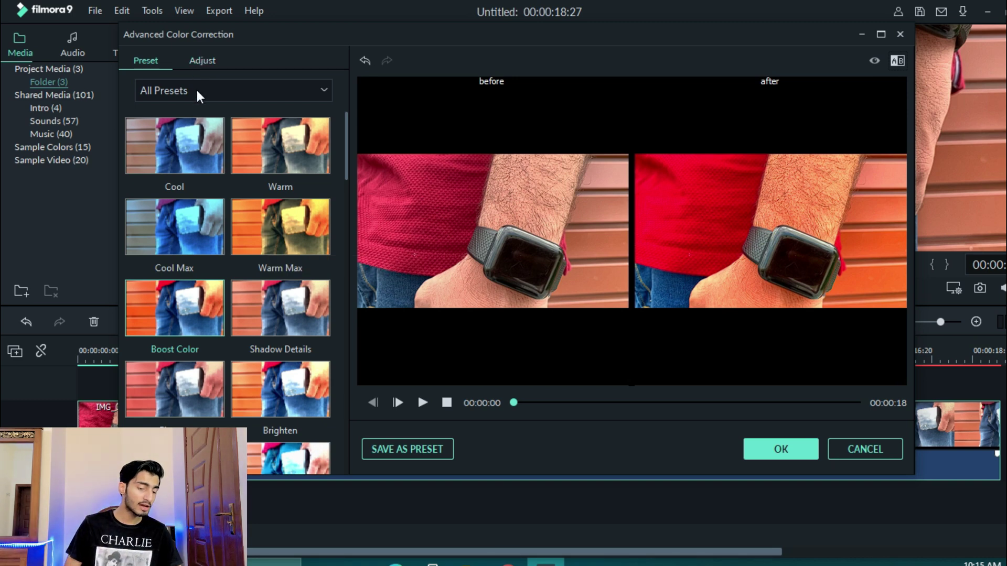
click(197, 90)
click(211, 128)
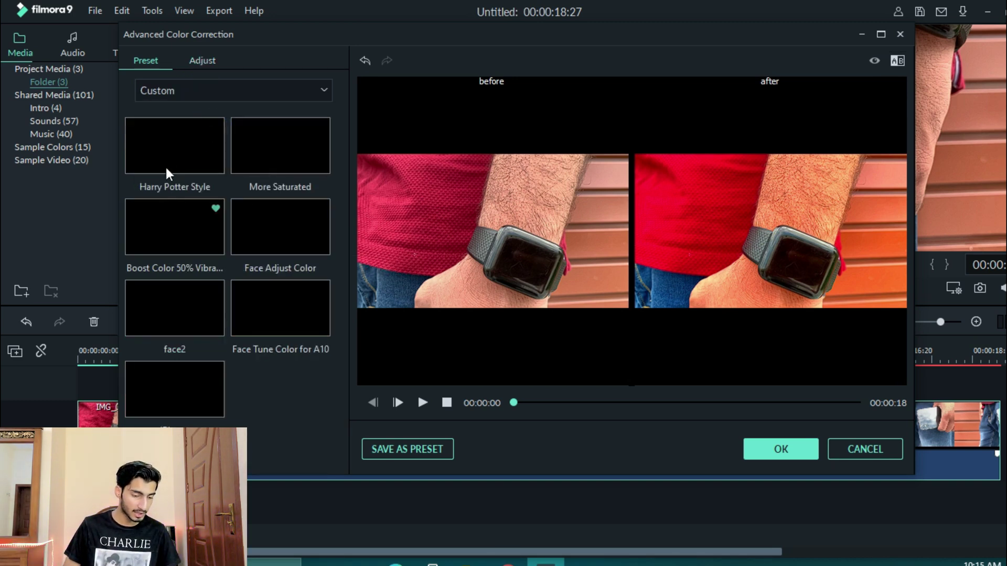
click(198, 239)
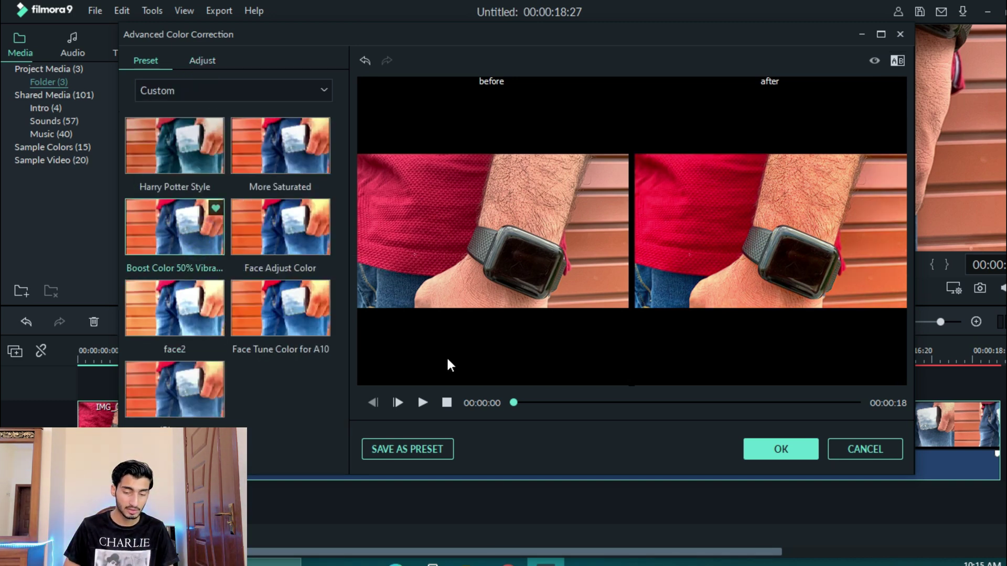
Under Adjust > Color, set Vibrance to 81 and Saturation to 6.
click(202, 61)
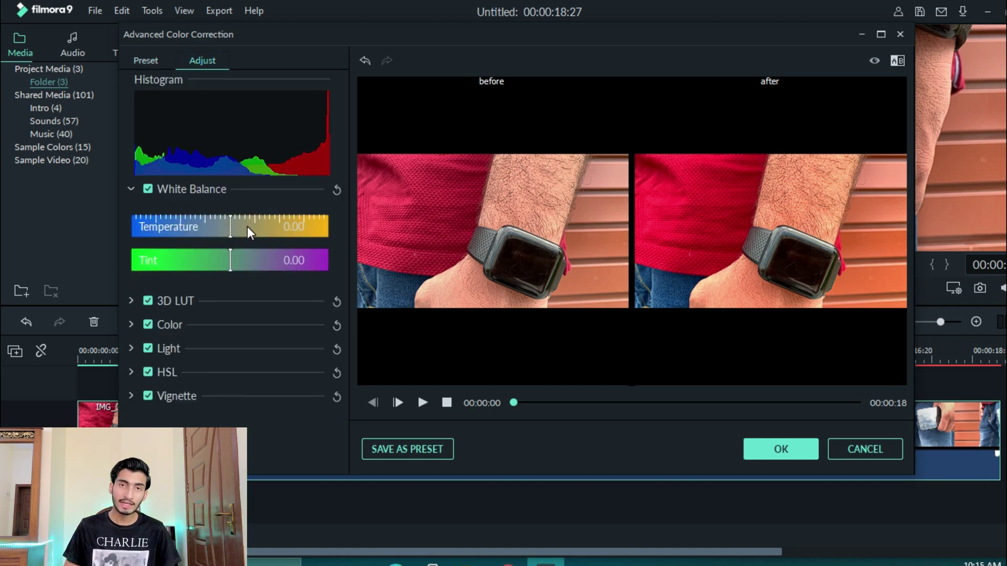
click(131, 325)
scroll(172, 347, down, 2)
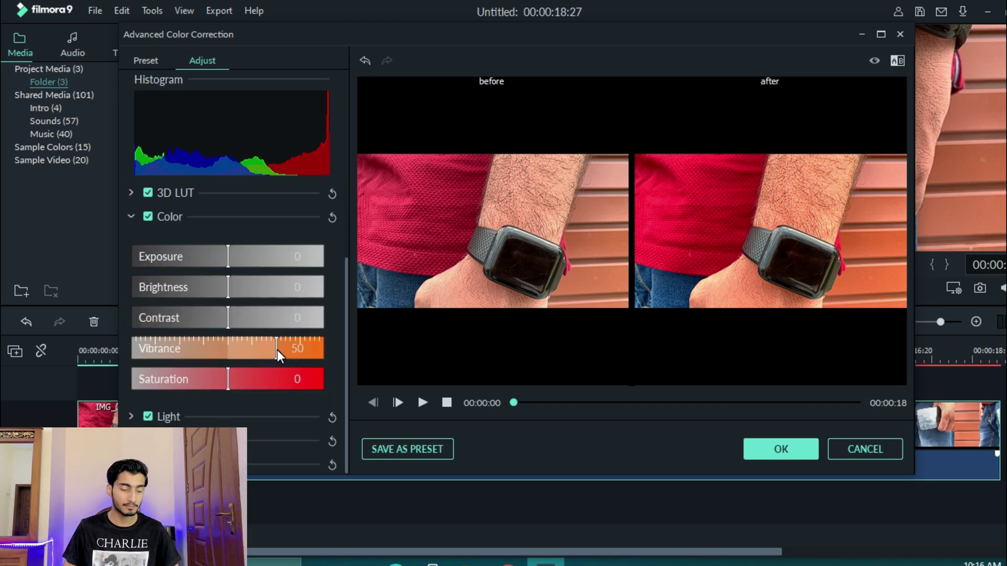
drag(281, 351, 332, 344)
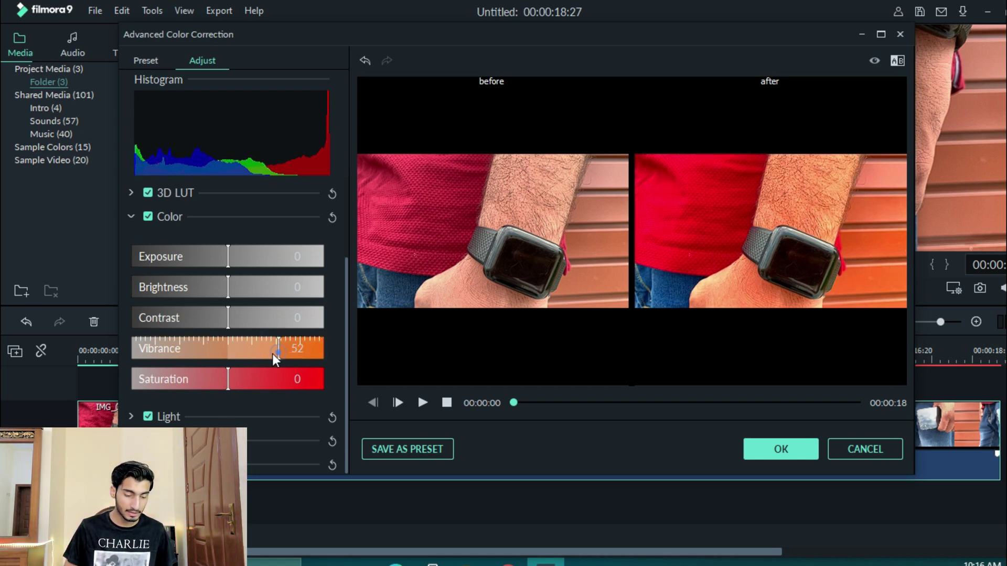
drag(320, 355, 306, 356)
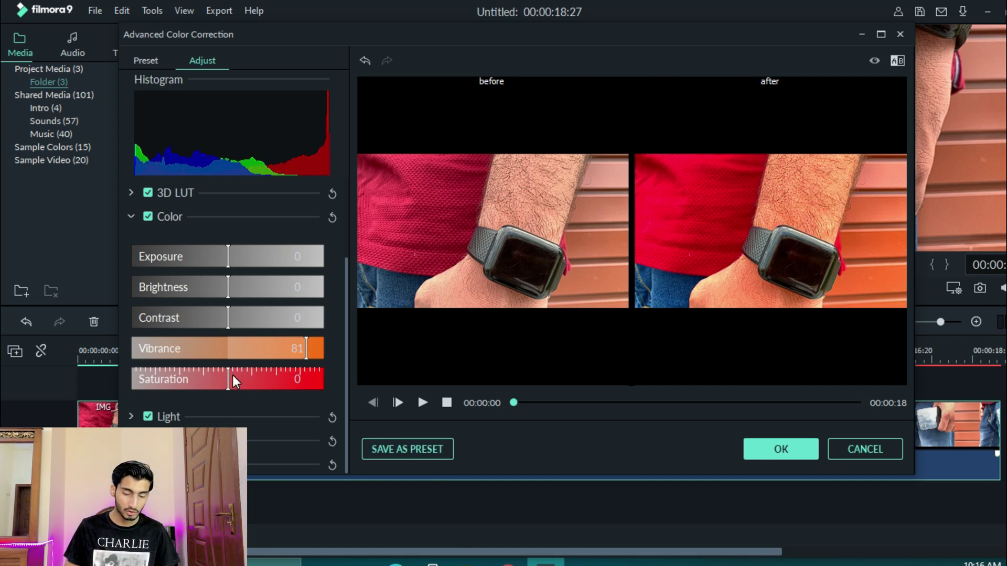
mouse_move(232, 376)
mouse_down()
mouse_move(266, 381)
mouse_move(203, 382)
mouse_move(234, 385)
mouse_up()
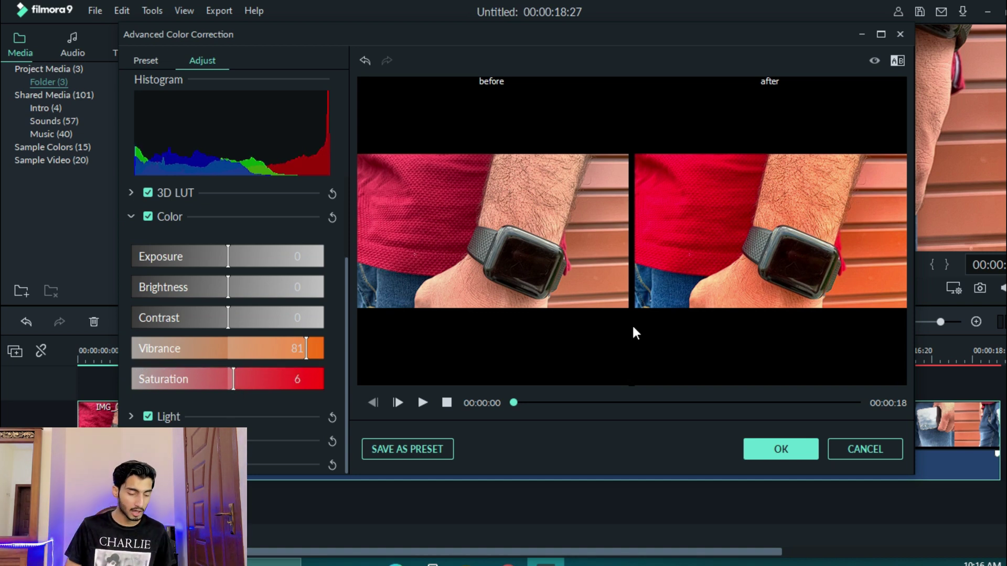
click(131, 417)
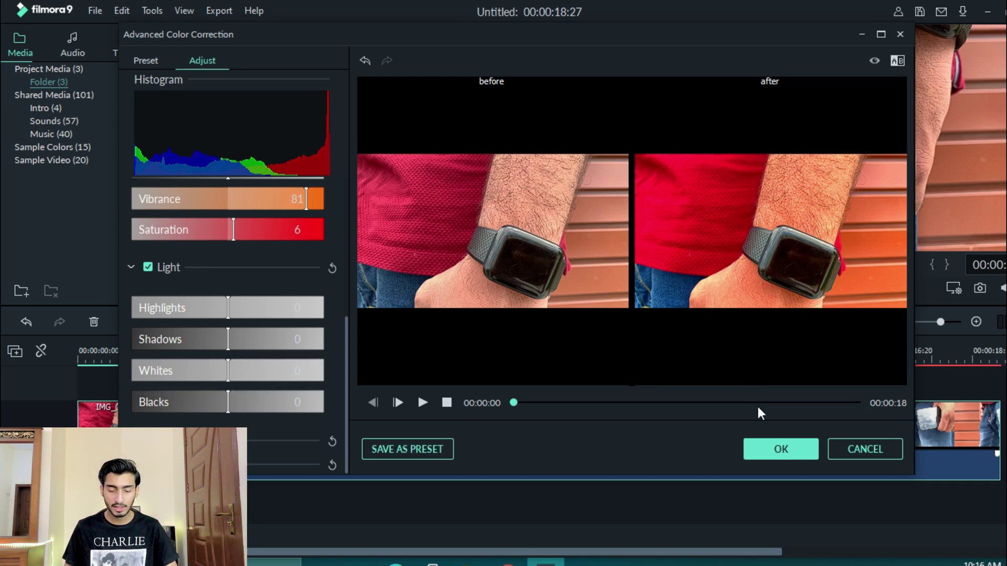
Review the before/after preview and confirm the colour correction with OK.
key(space)
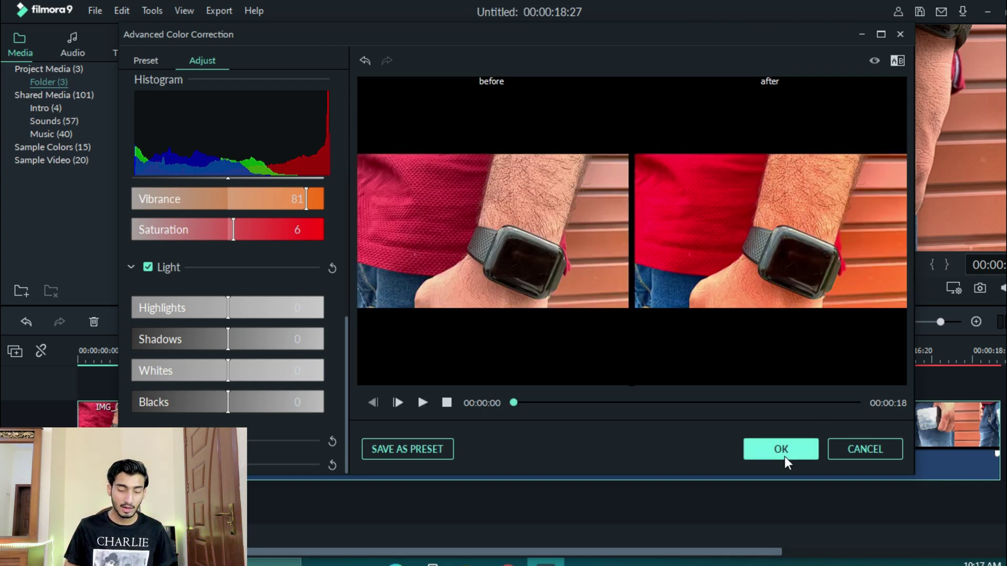
click(782, 454)
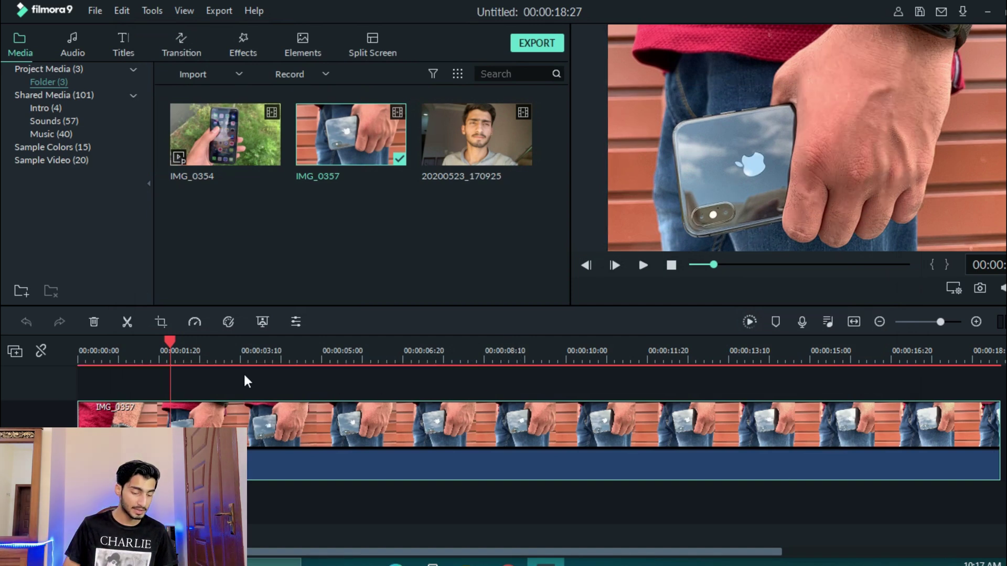
Reopen the clip's Color Correction and lower Brightness to -28 under Adjust > Color.
right_click(276, 456)
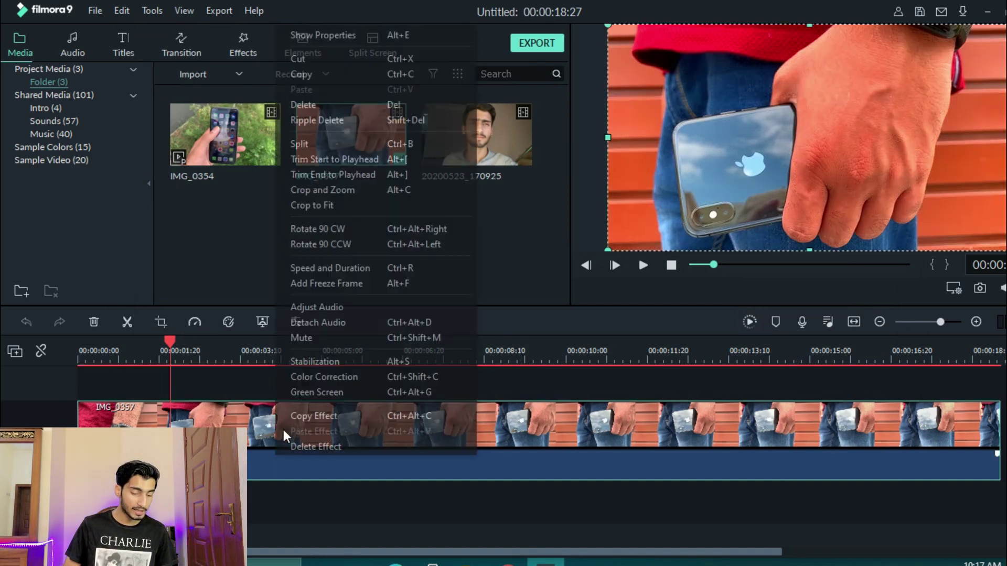
click(341, 377)
click(203, 62)
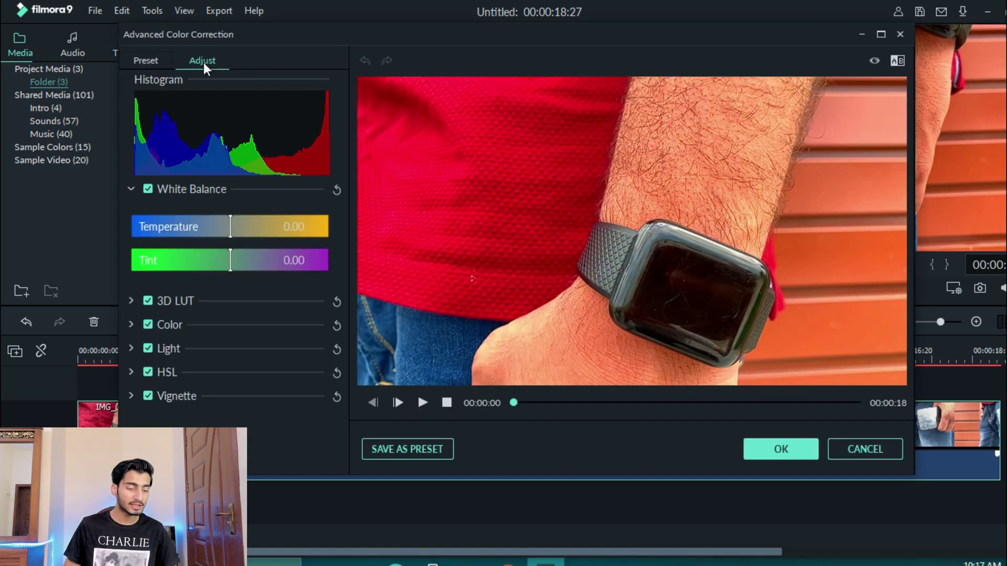
click(131, 327)
scroll(253, 358, down, 3)
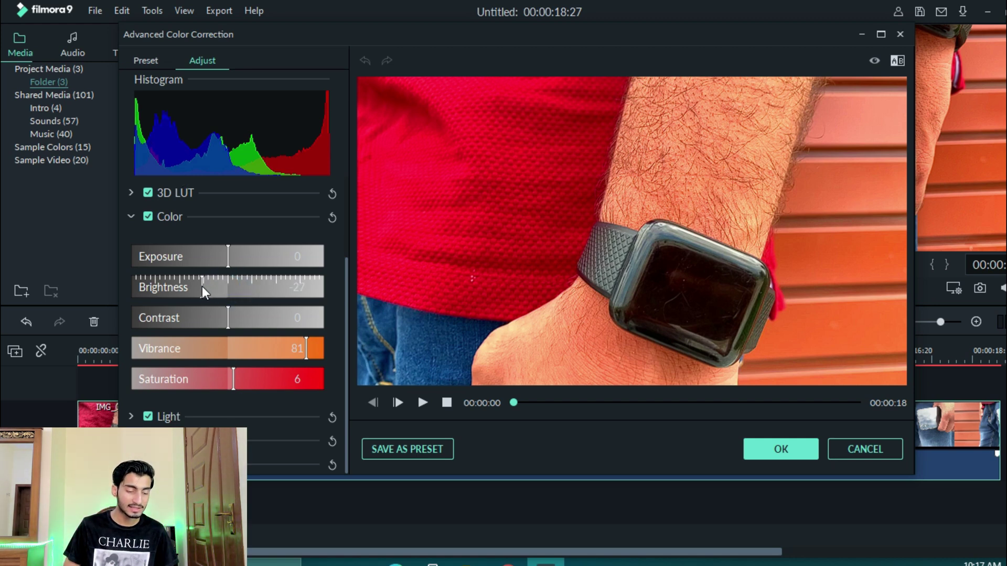
drag(202, 286, 200, 287)
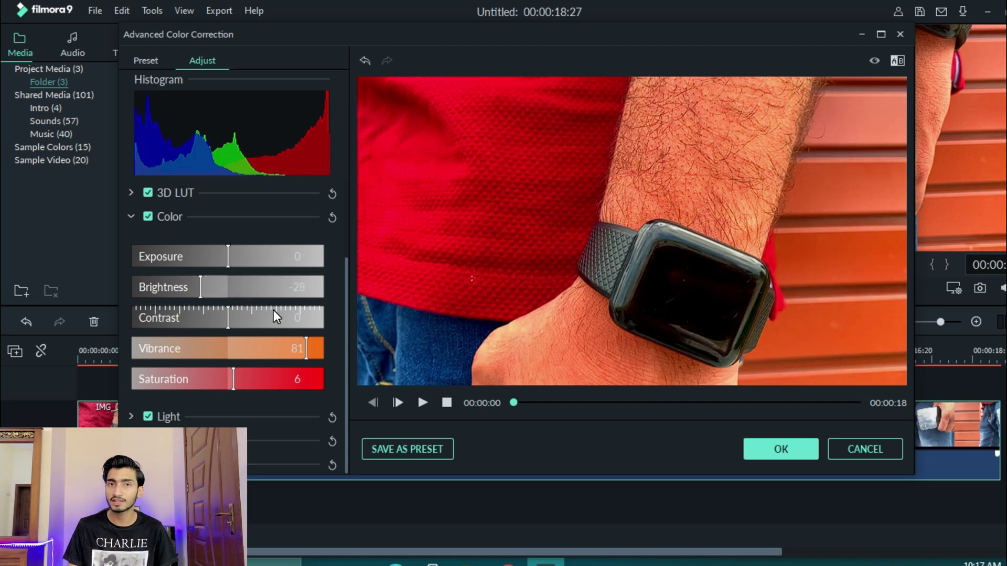